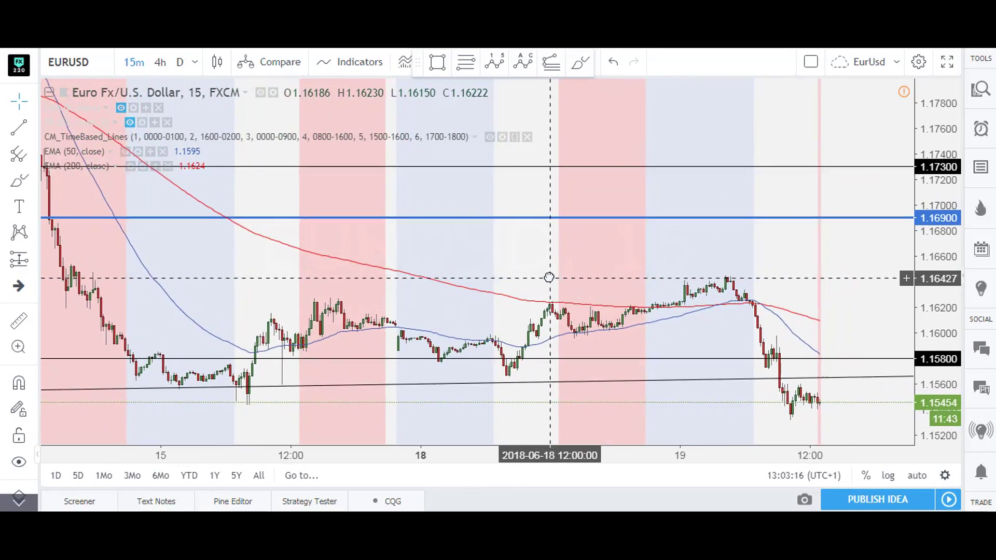
Review the input and style settings of the CM_TimeBased_Lines indicator on the EURUSD chart without changing them
drag(446, 258, 497, 268)
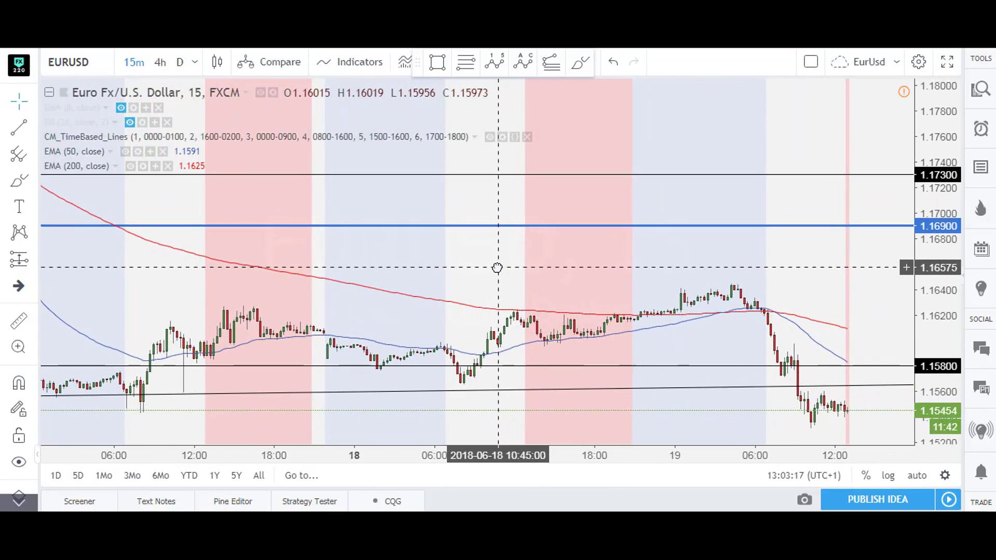
click(503, 142)
scroll(460, 207, down, 4)
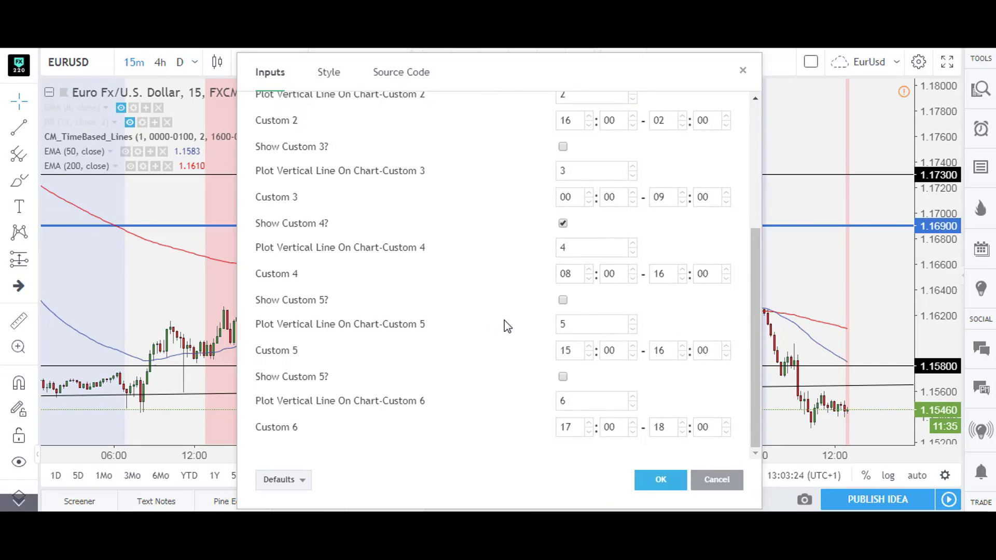
scroll(508, 325, up, 5)
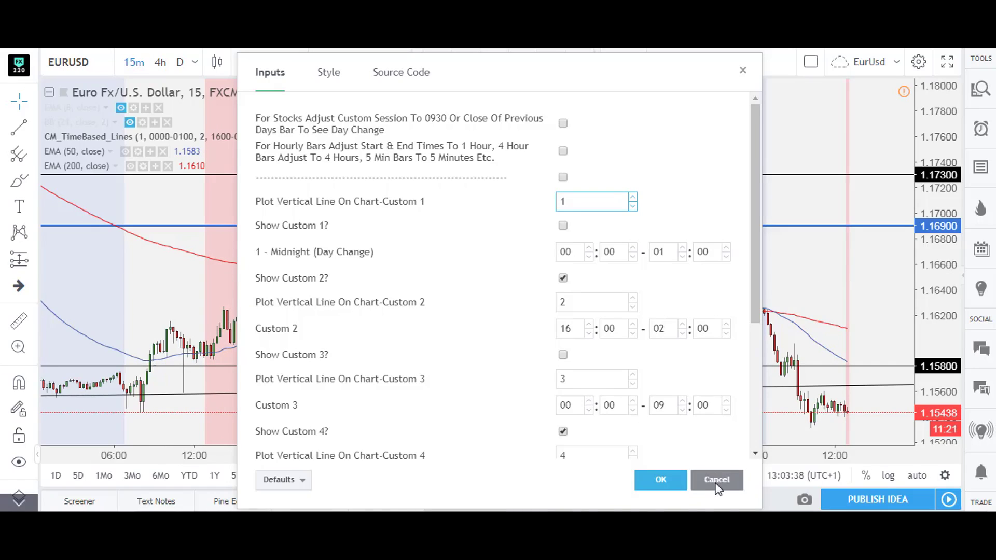
click(327, 72)
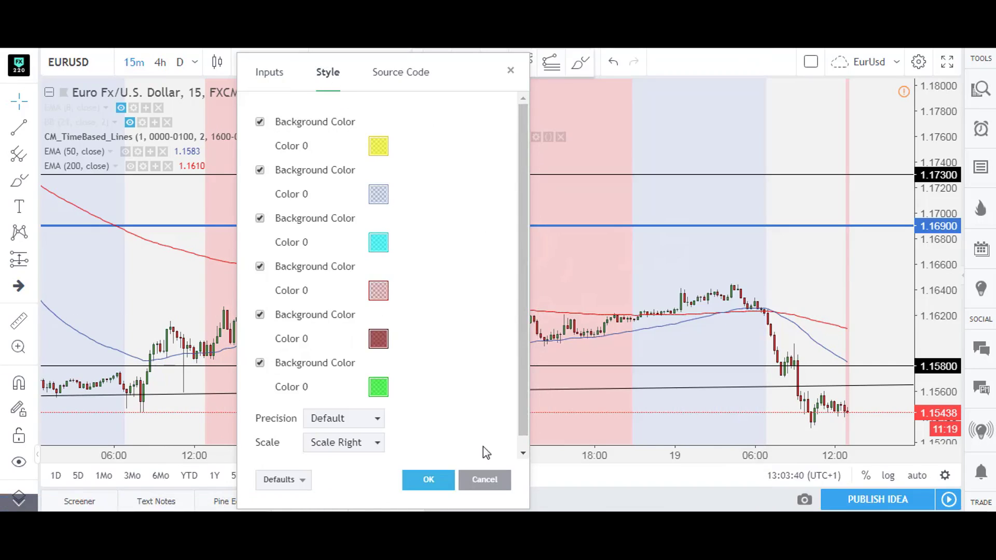
click(484, 478)
drag(467, 298, 461, 272)
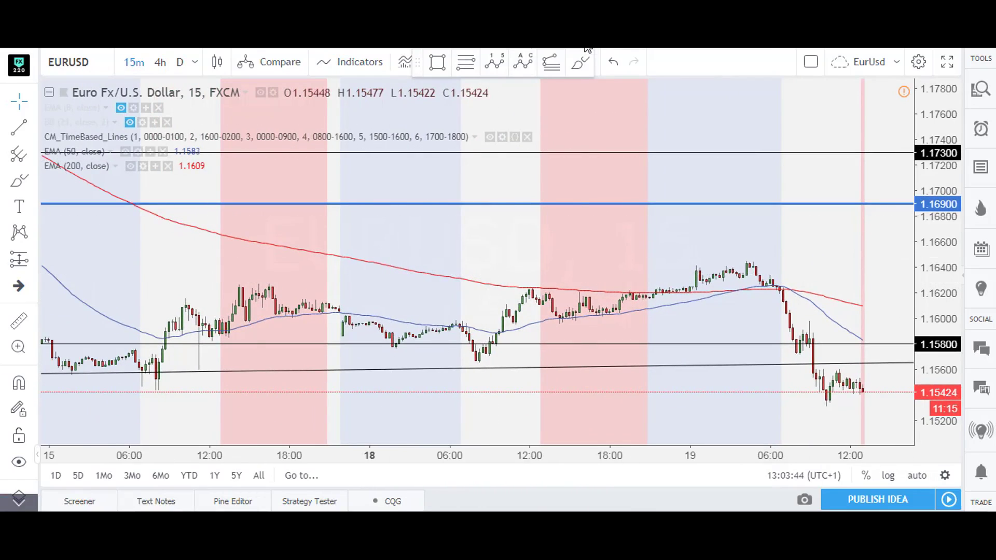
Switch to the EURJPY chart and move the floating drawing toolbar clear of the main chart controls
click(584, 9)
drag(450, 188, 467, 236)
scroll(560, 228, up, 1)
drag(413, 64, 640, 63)
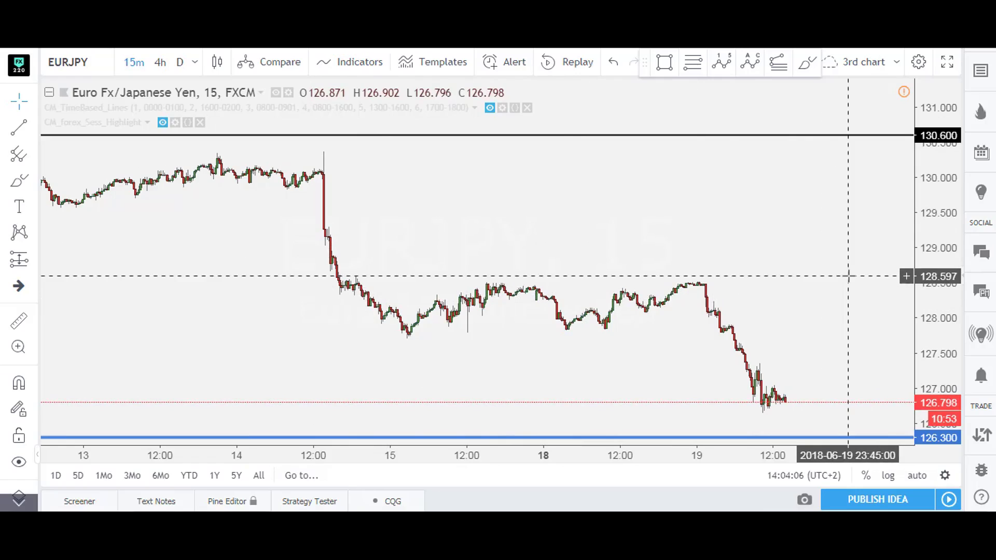
Find "Code for All 4 Forex Sessions W/ Background Highlight!!!" in the indicator library and add it to the EURJPY chart
click(356, 64)
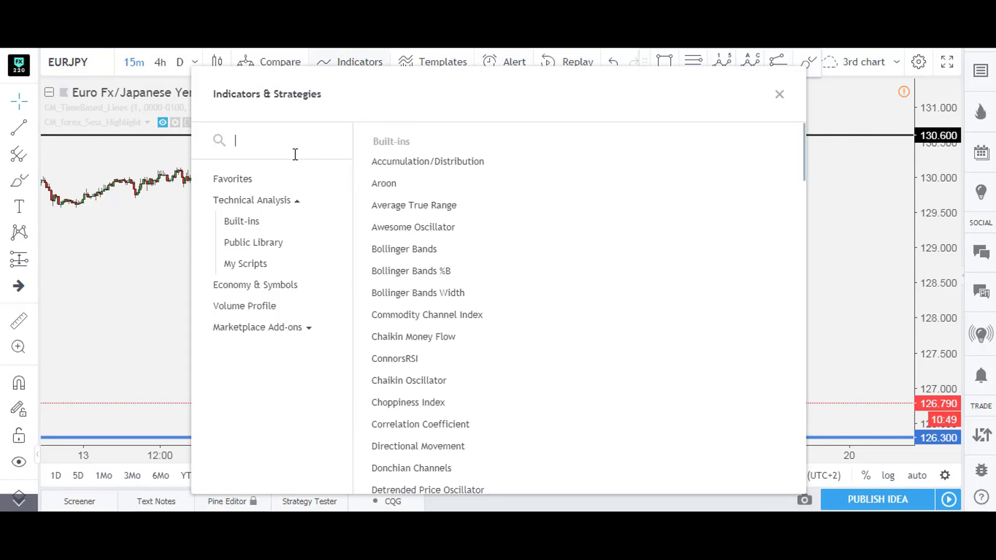
text(Code )
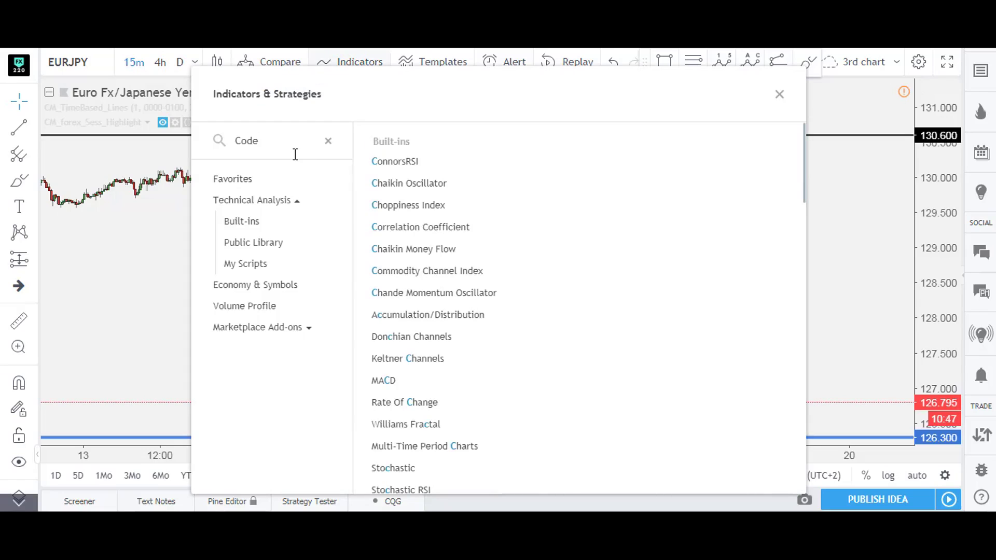
text(for all )
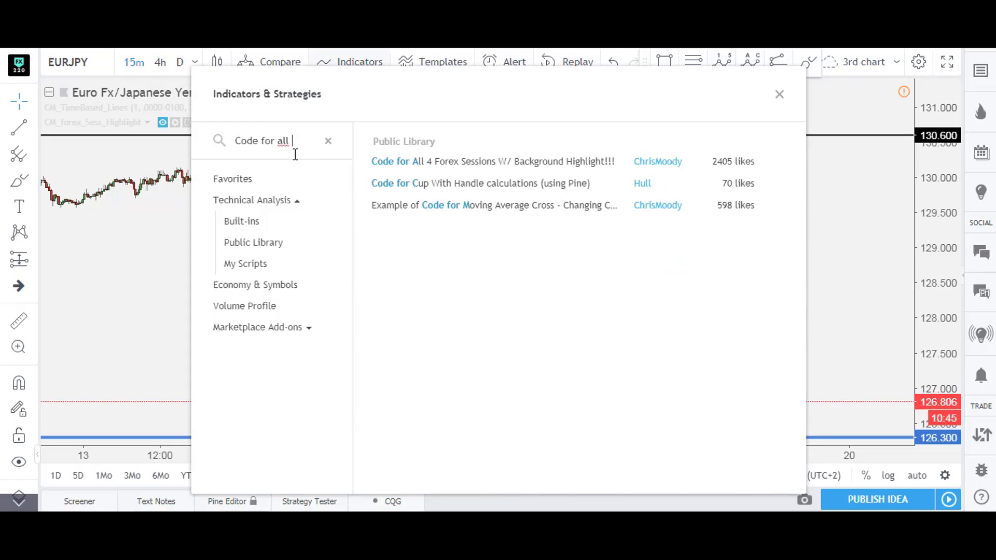
text(4 Forex)
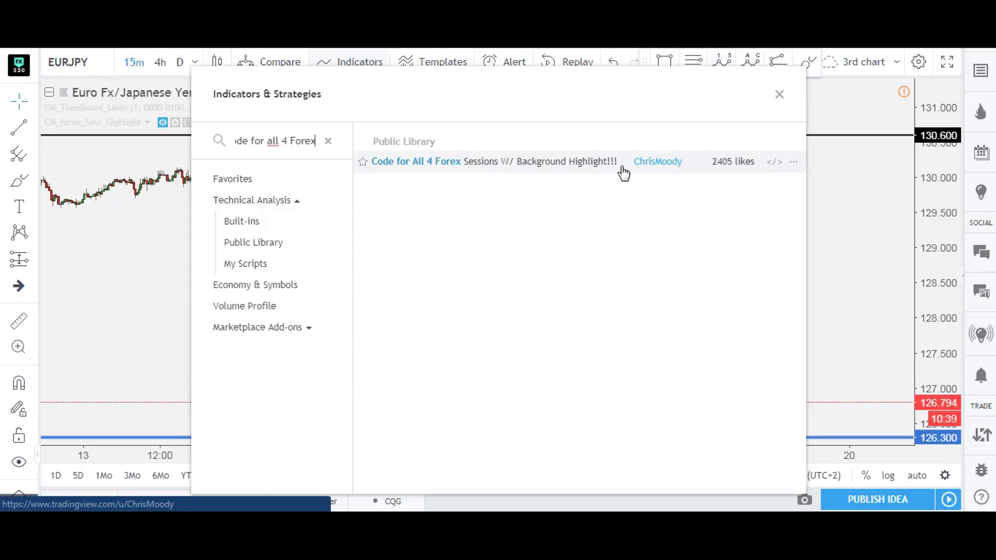
click(521, 168)
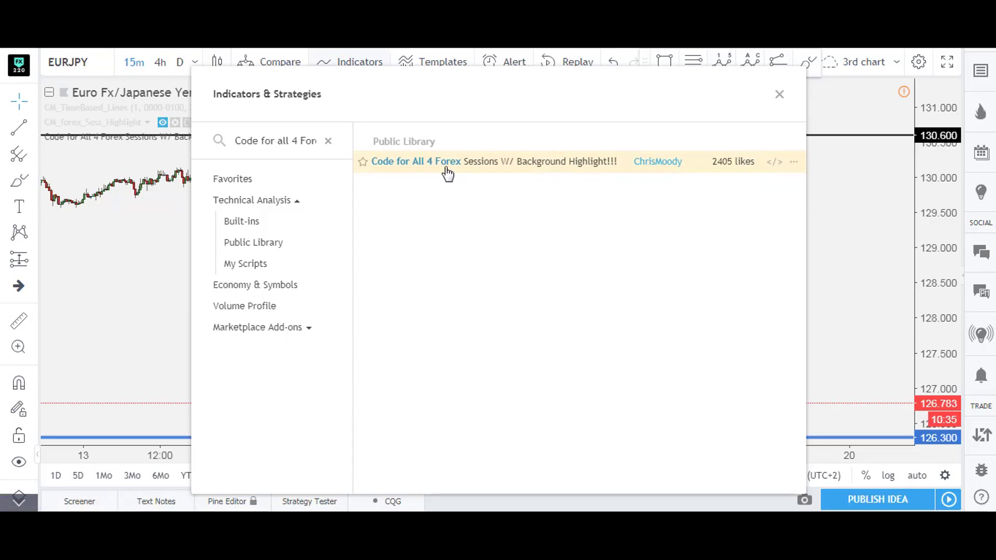
click(777, 100)
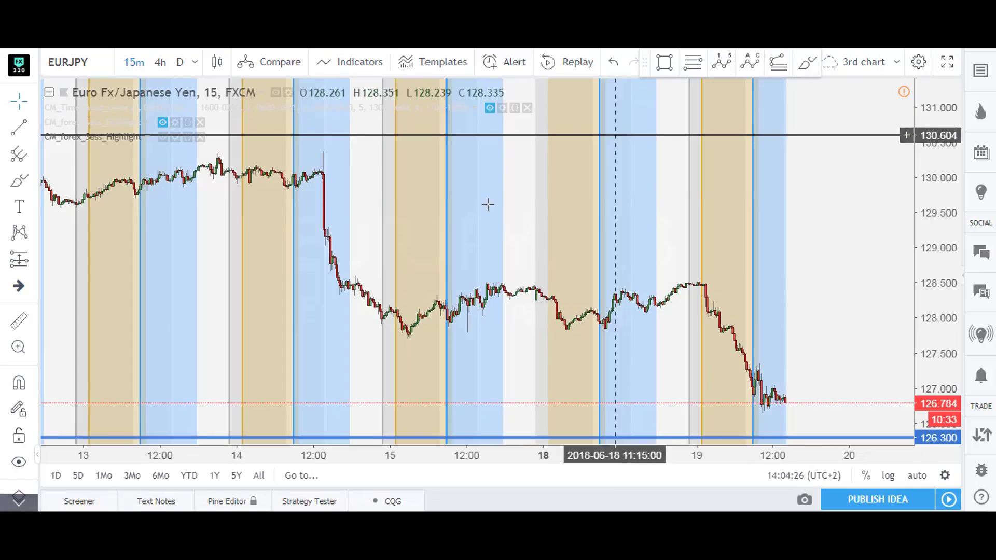
Examine the new session highlights on the EURJPY chart and compare them with the session backgrounds on the AUDUSD chart
drag(548, 242, 483, 199)
scroll(663, 255, up, 4)
scroll(663, 255, up, 1)
drag(927, 350, 921, 296)
scroll(513, 292, up, 1)
drag(491, 294, 515, 313)
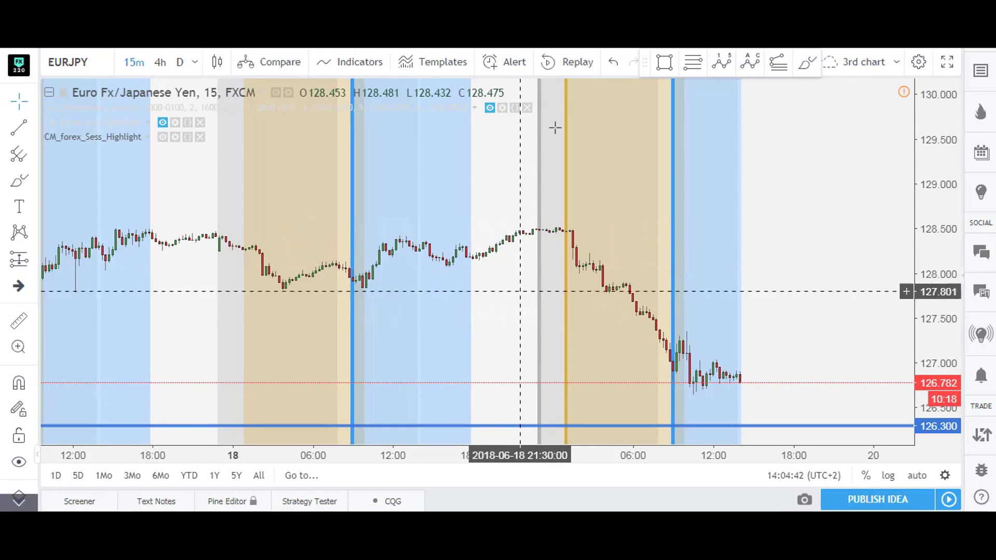
click(537, 42)
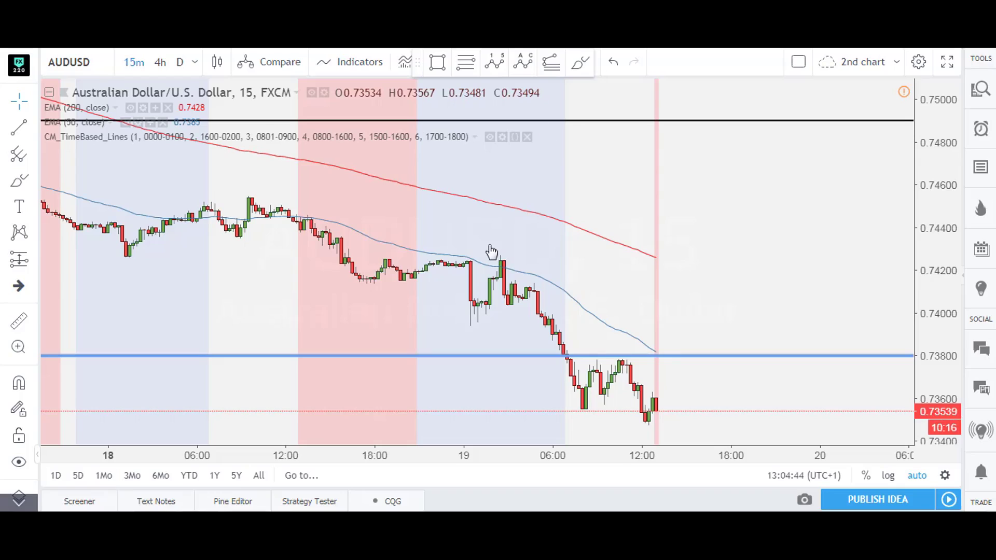
scroll(445, 263, down, 2)
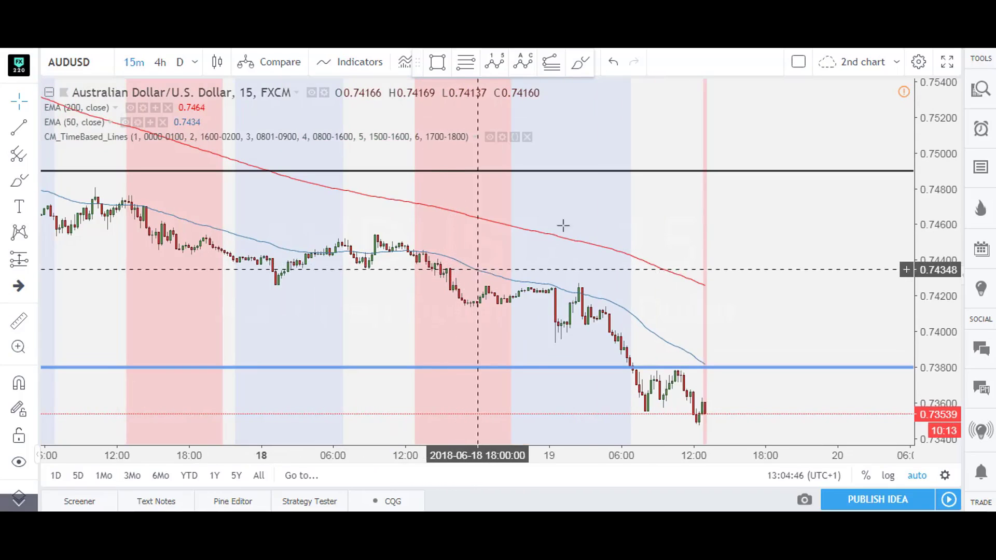
key(alt+Tab)
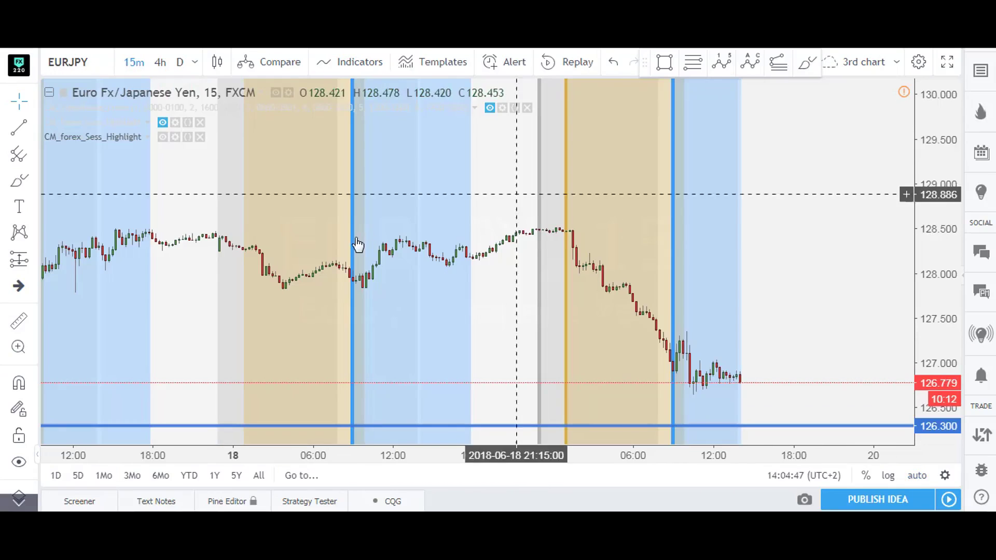
Open the style settings of the newly added CM_forex_Sess_Highlight indicator and check the reference "settings" image
click(175, 136)
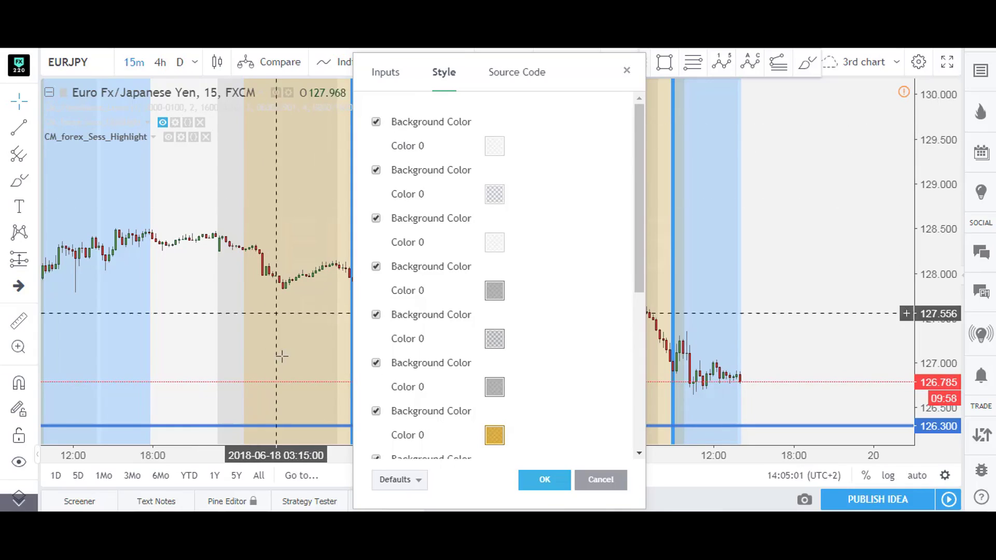
mouse_move(224, 482)
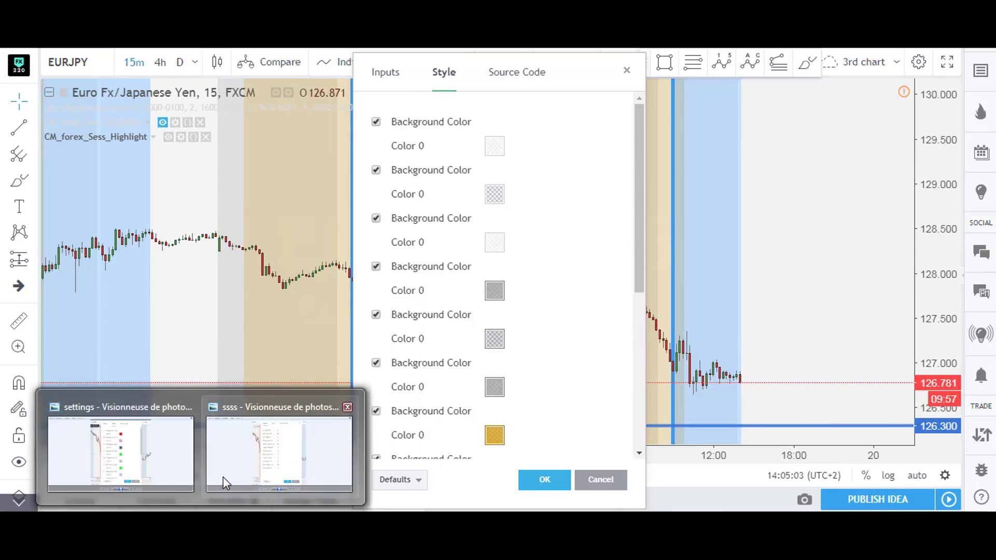
click(160, 461)
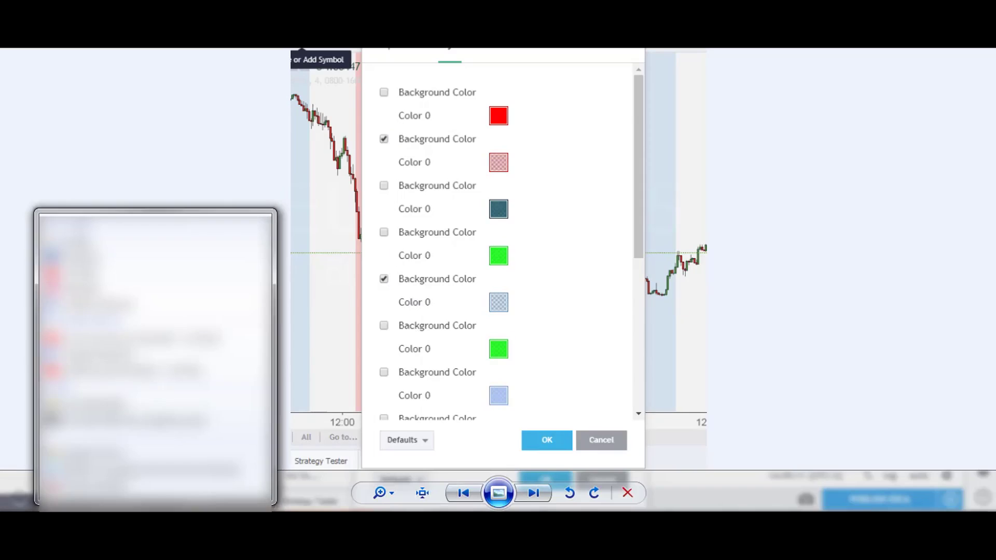
click(165, 524)
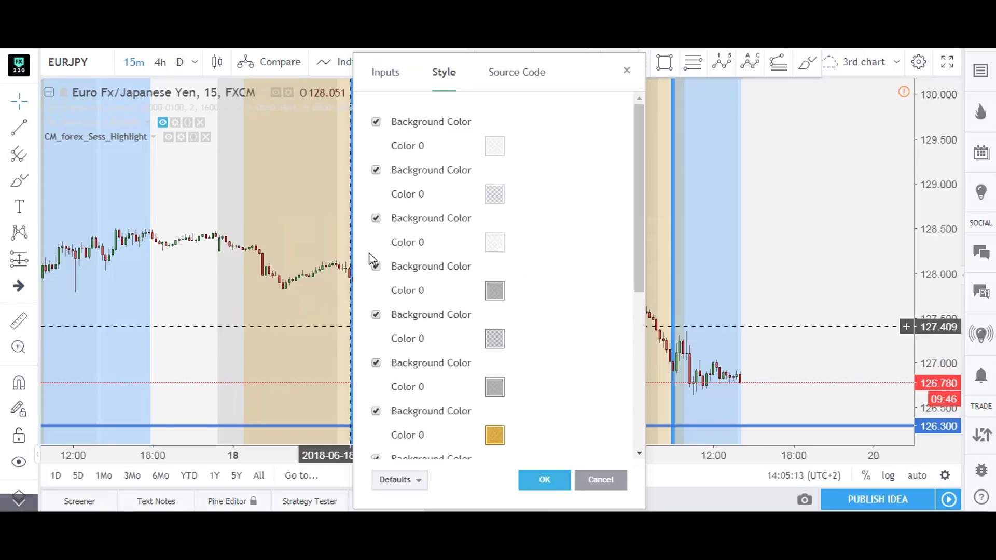
Disable every background color of the session highlight indicator except the second and the fifth
click(407, 123)
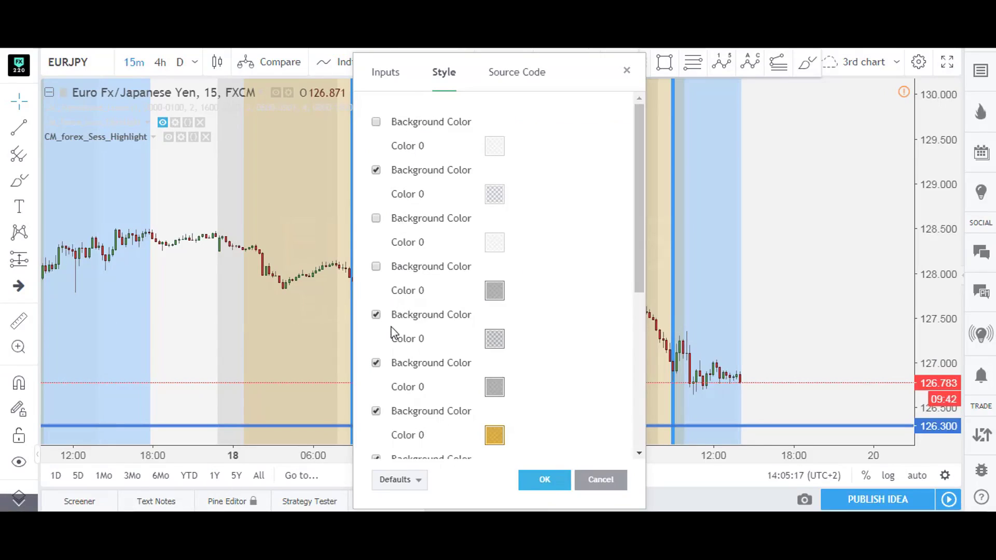
click(400, 360)
click(403, 410)
scroll(402, 409, down, 3)
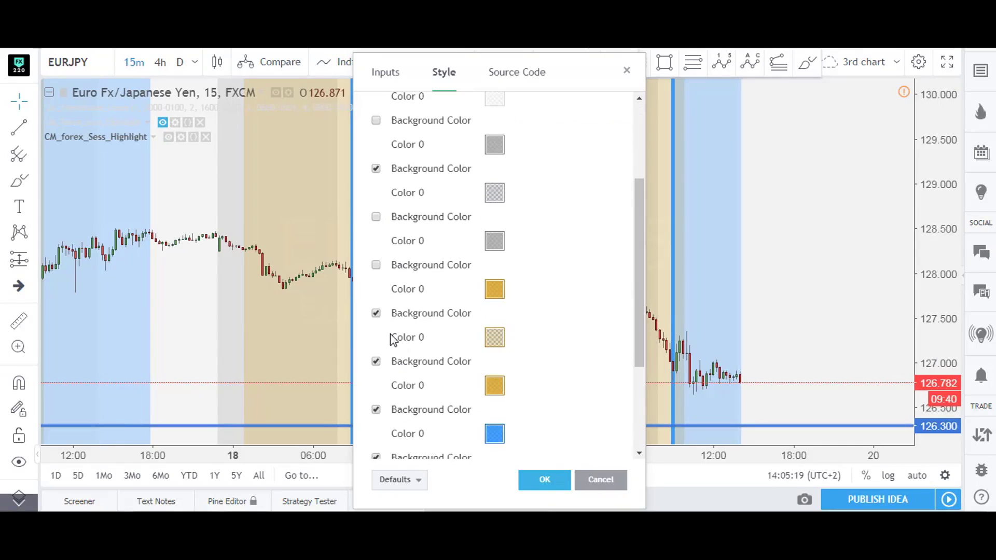
click(376, 314)
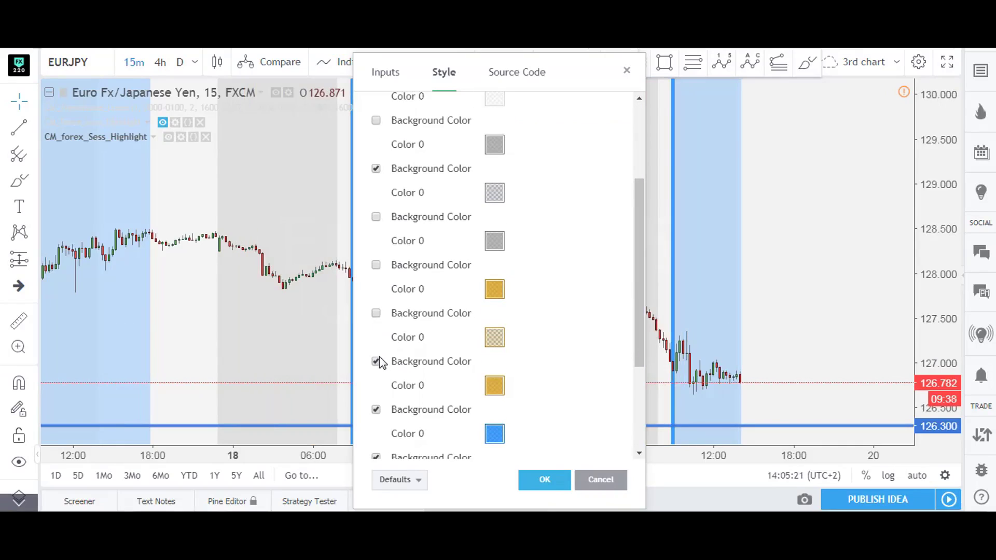
click(385, 409)
scroll(387, 405, down, 2)
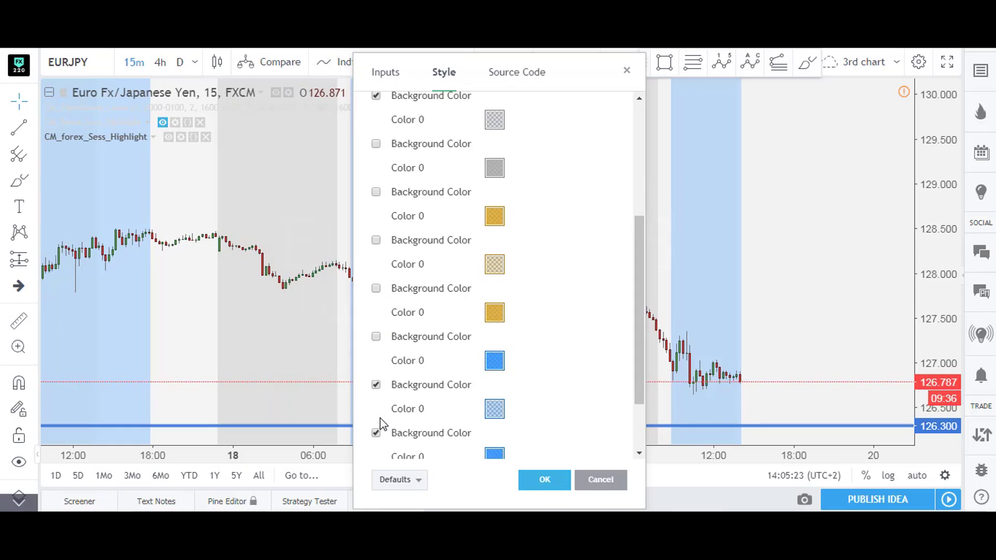
click(381, 387)
scroll(391, 396, down, 2)
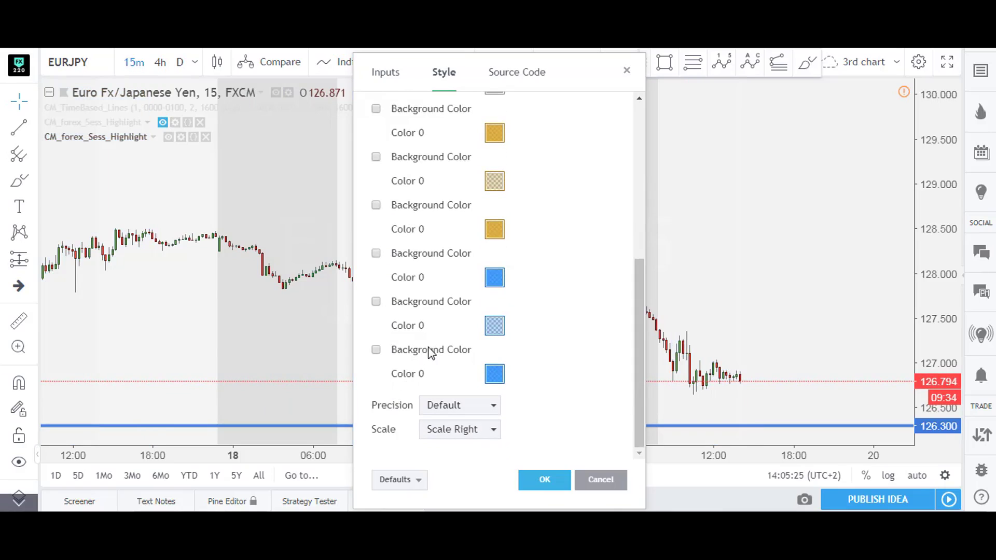
Set the second background color to red and make it more transparent
scroll(425, 356, up, 7)
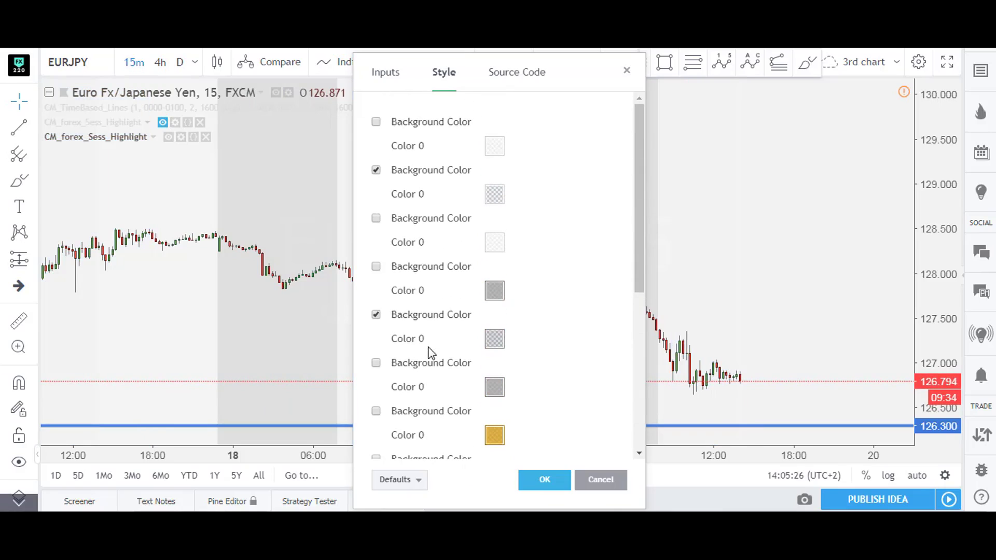
click(493, 197)
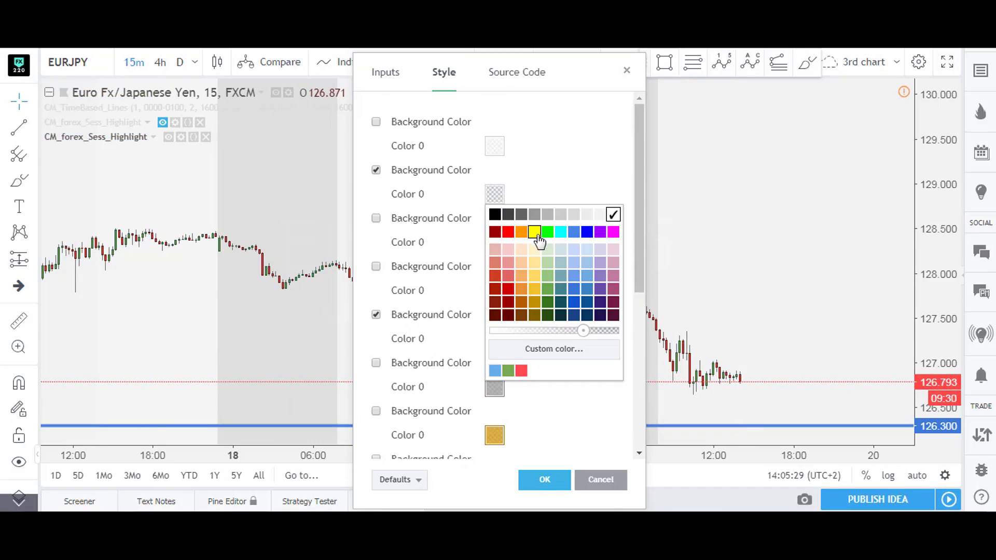
click(509, 233)
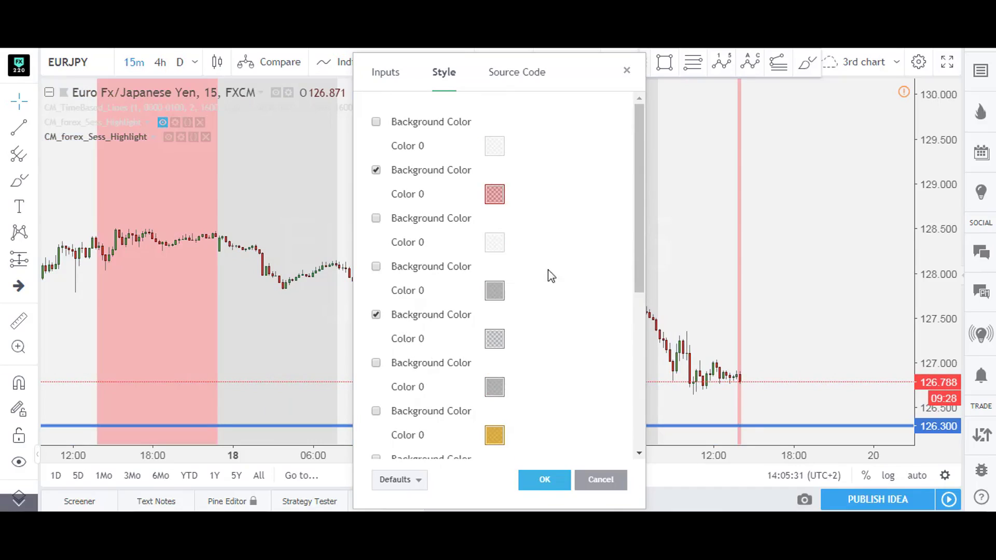
click(485, 199)
drag(580, 331, 586, 331)
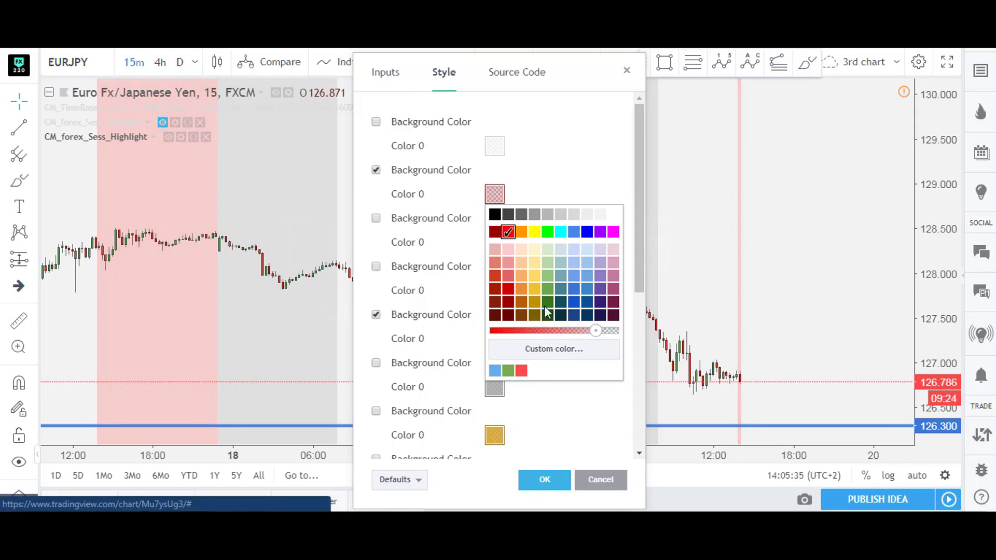
click(461, 235)
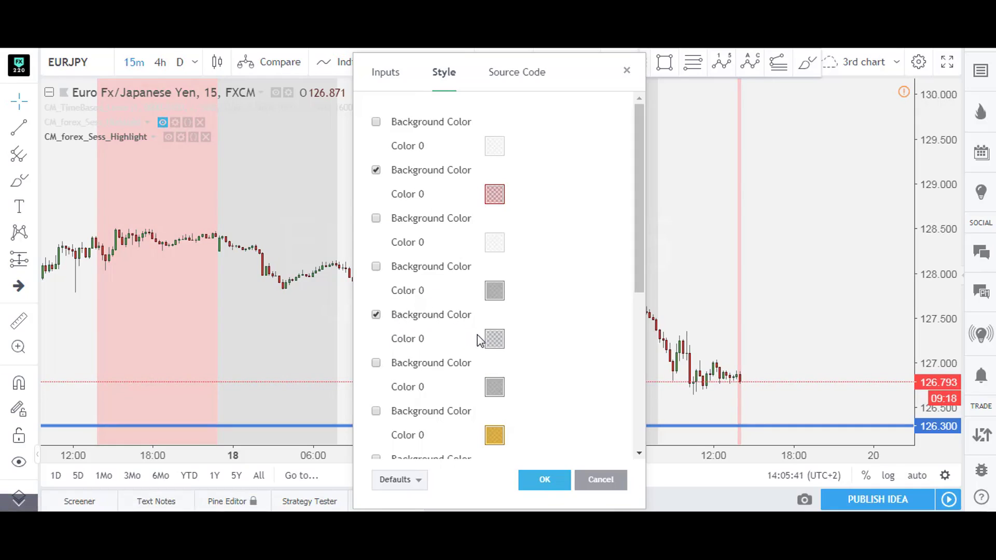
Set the fifth background color to a light blue and increase its transparency slightly
click(493, 340)
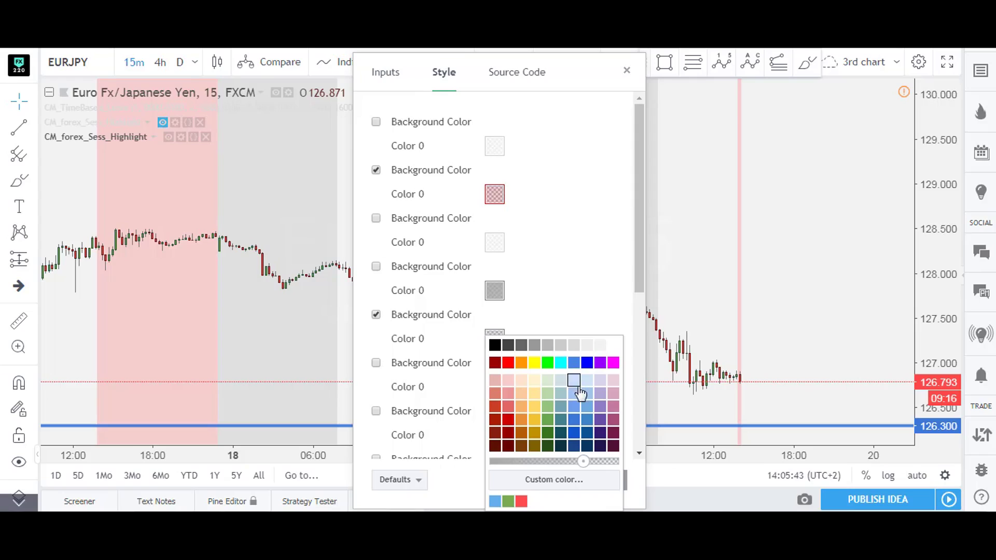
click(575, 408)
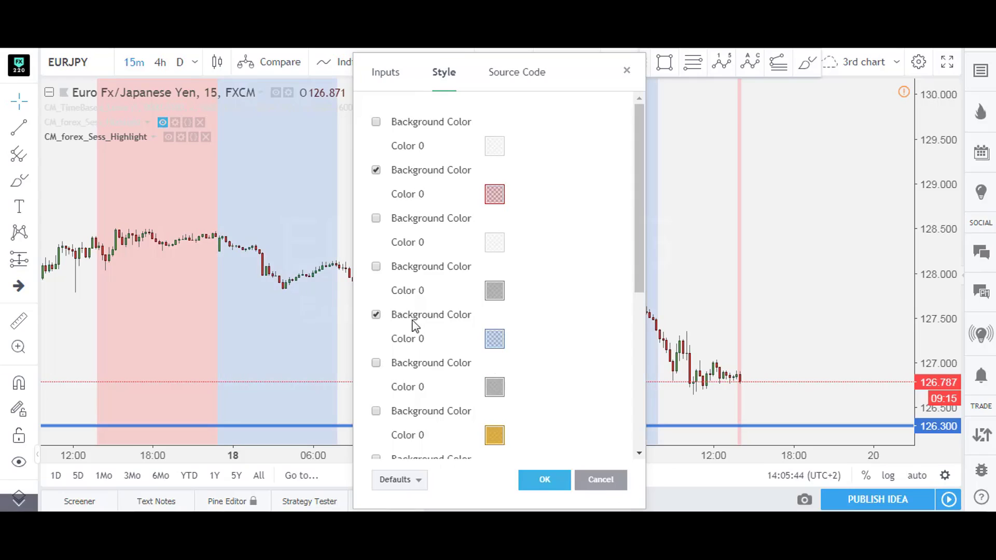
click(495, 338)
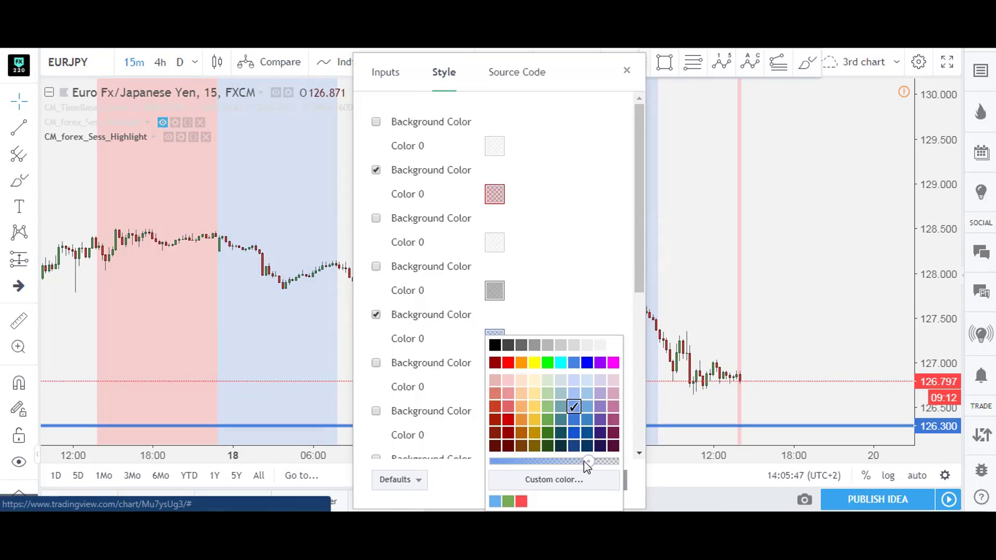
click(559, 325)
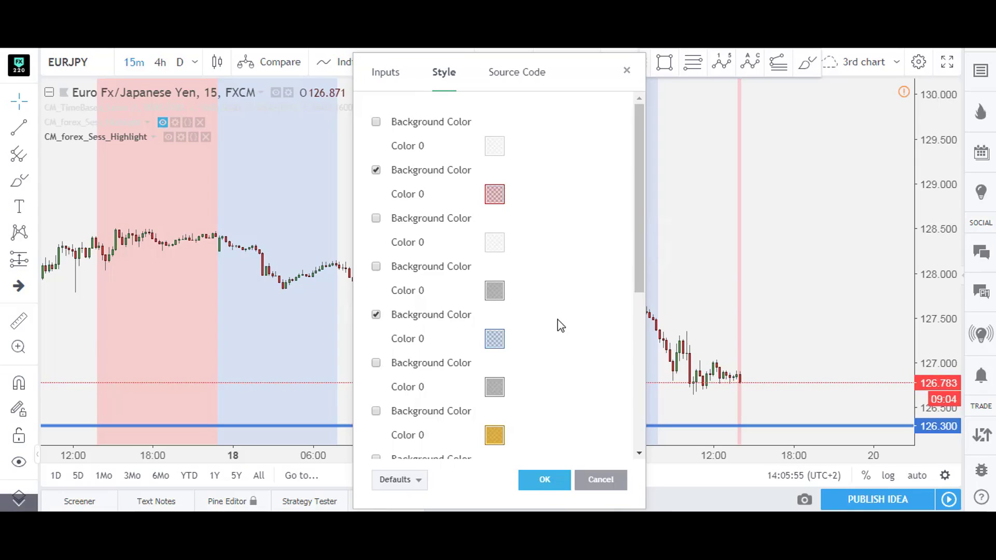
scroll(545, 325, down, 5)
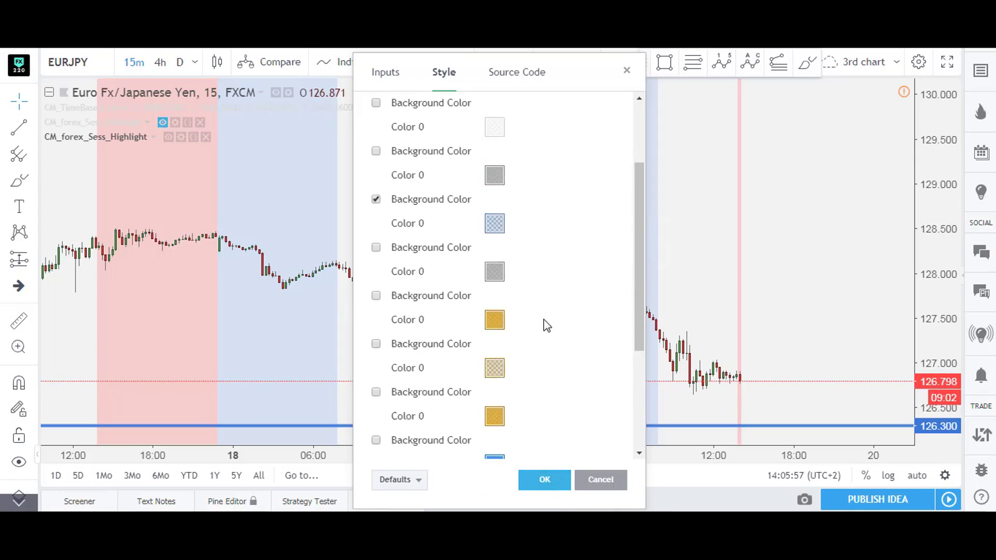
Change the fifth background color of the session highlight indicator to a slightly different light blue and apply the style settings
scroll(497, 289, up, 5)
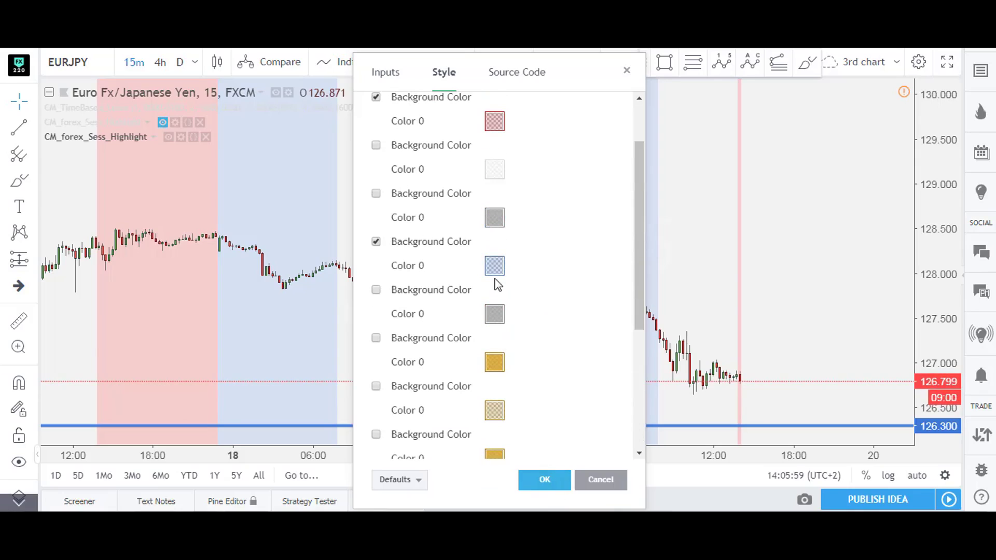
click(494, 266)
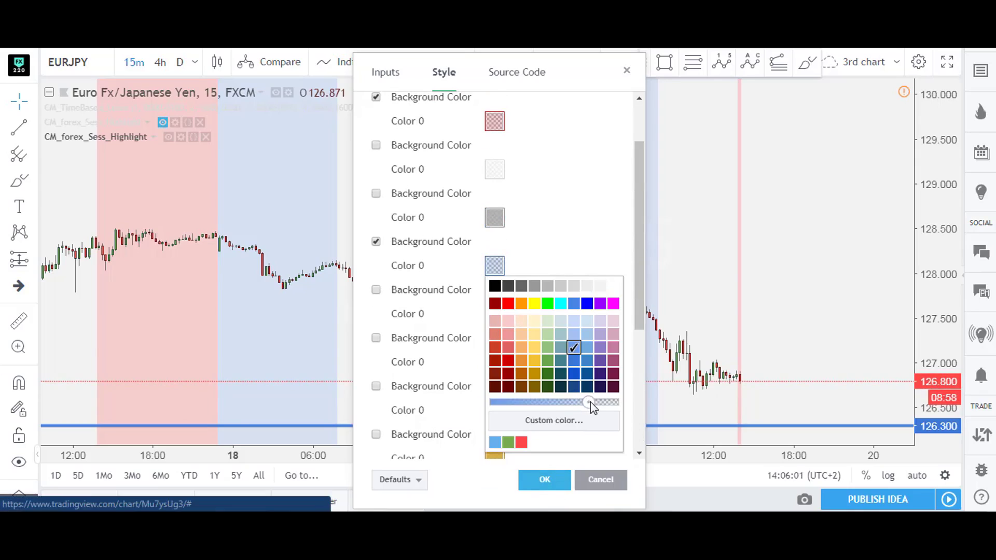
click(545, 483)
Examine where the red and blue session bands start and end across several trading days on the EURJPY chart
scroll(591, 364, down, 3)
scroll(602, 350, up, 4)
drag(563, 345, 465, 306)
scroll(519, 317, up, 2)
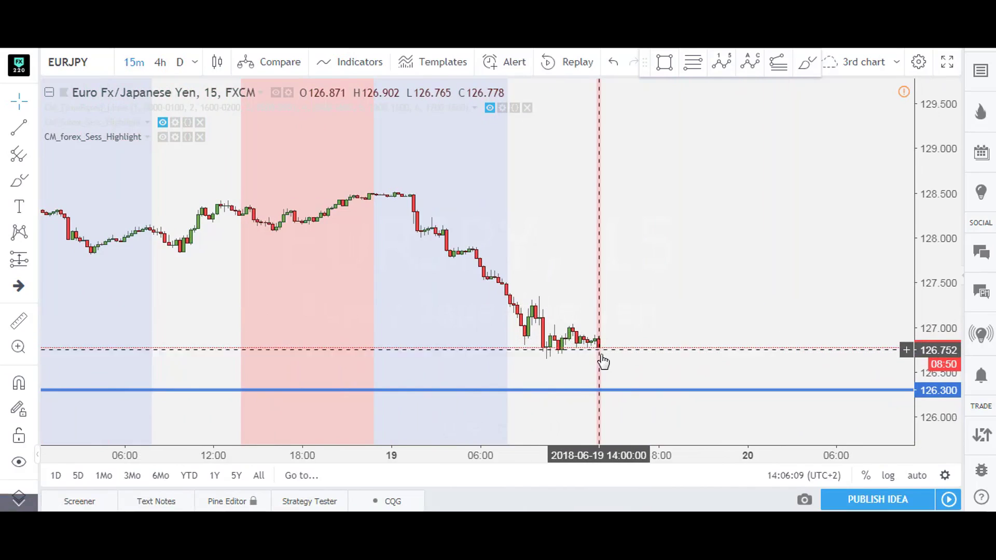
drag(615, 327, 635, 291)
scroll(783, 328, up, 3)
drag(928, 347, 927, 259)
drag(576, 291, 614, 296)
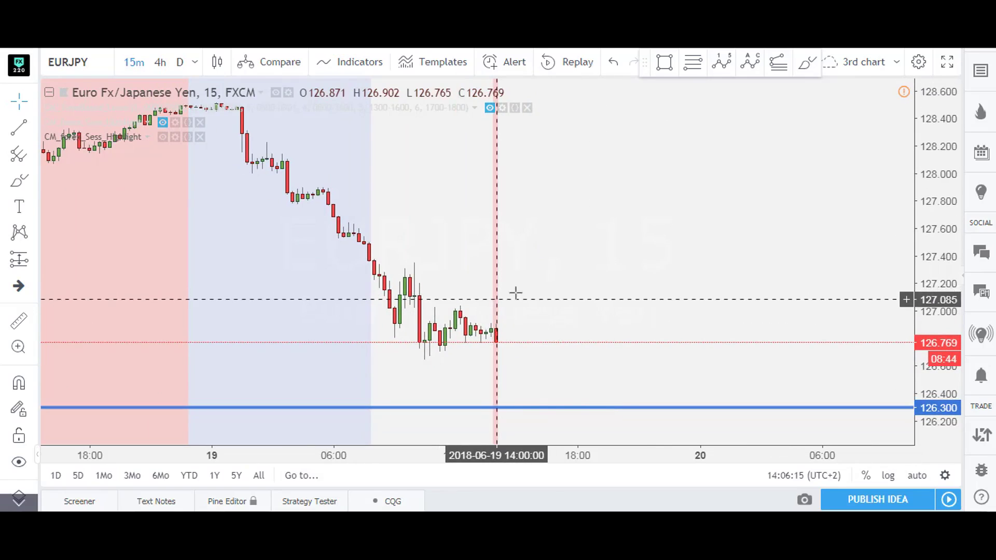
drag(944, 197, 941, 319)
scroll(550, 291, down, 7)
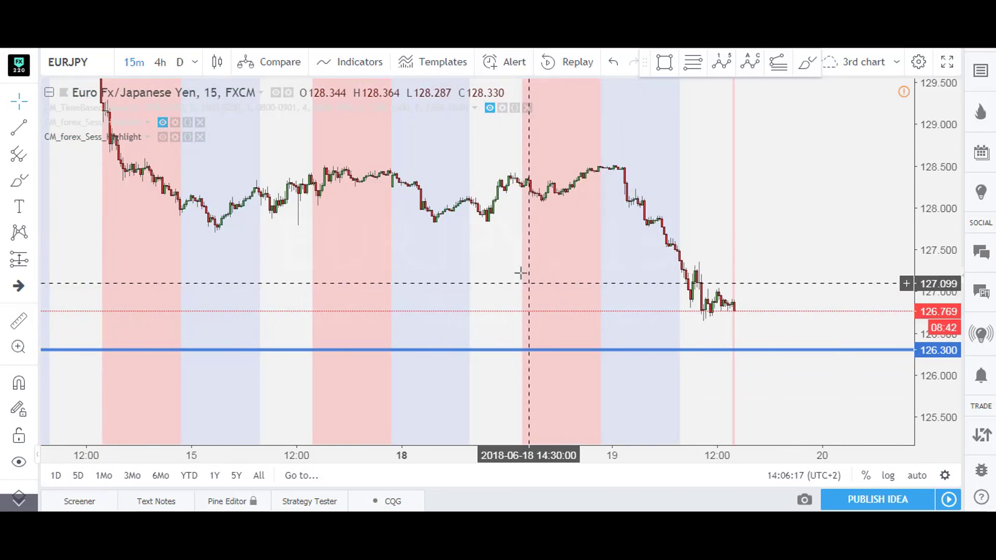
drag(527, 297, 535, 348)
scroll(524, 335, up, 3)
scroll(435, 305, up, 2)
drag(336, 297, 636, 314)
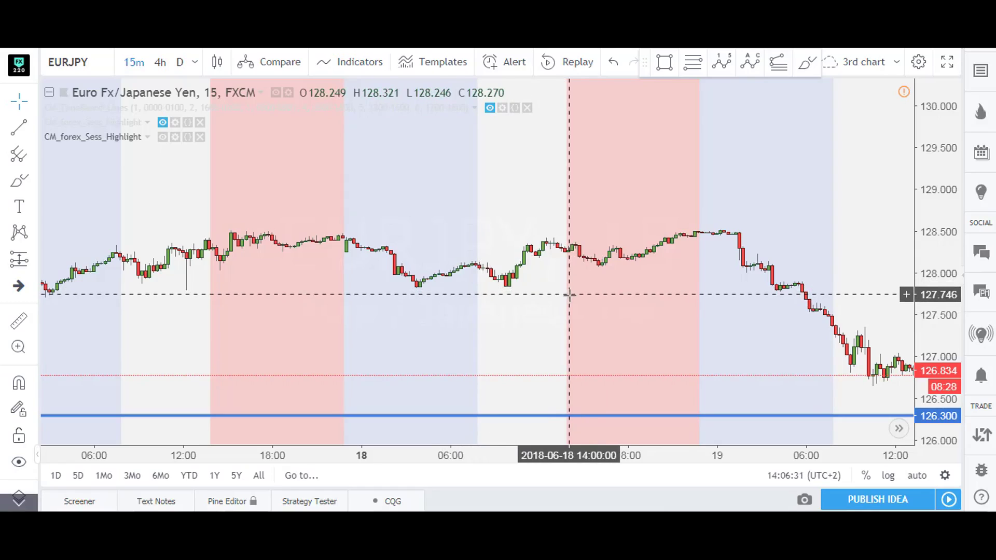
drag(697, 296, 463, 310)
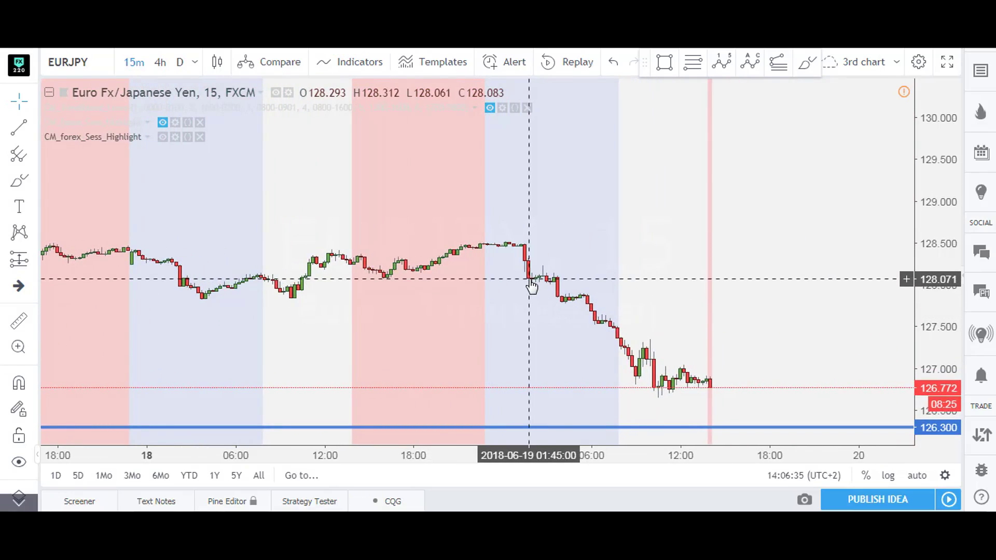
drag(520, 310, 546, 298)
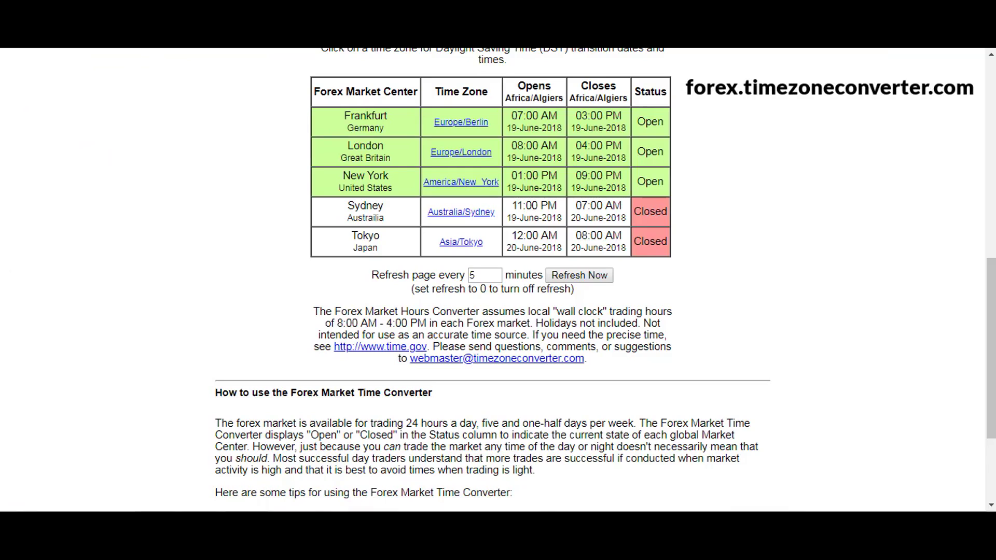
Switch to the Forex Market Time Converter page and check each market center's opening and closing hours for the Africa/Algiers time zone
scroll(256, 233, up, 3)
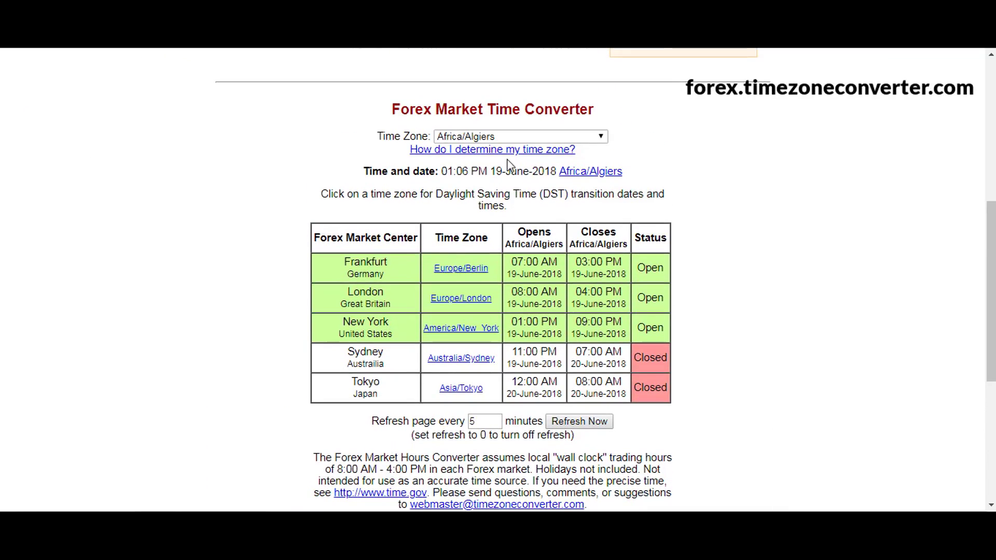
scroll(445, 223, down, 3)
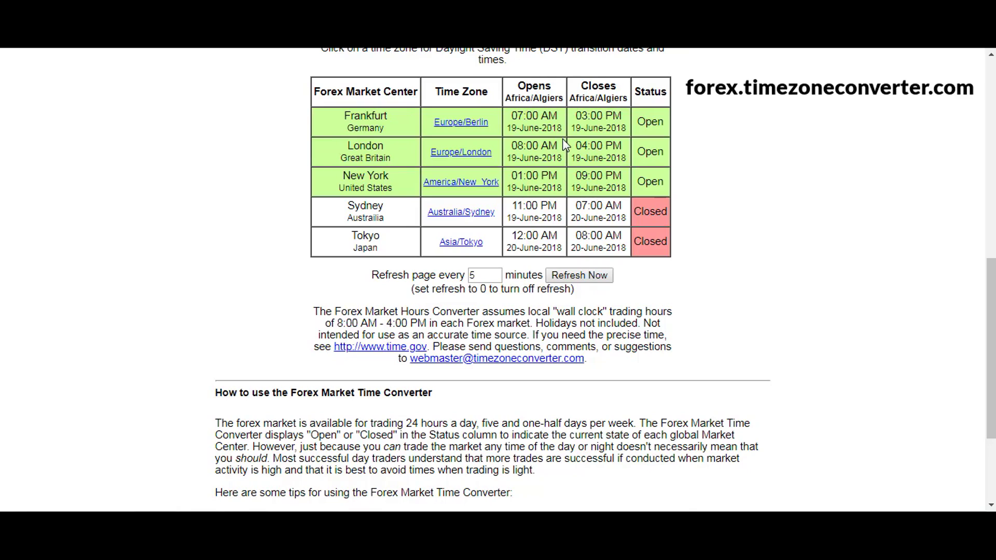
click(461, 152)
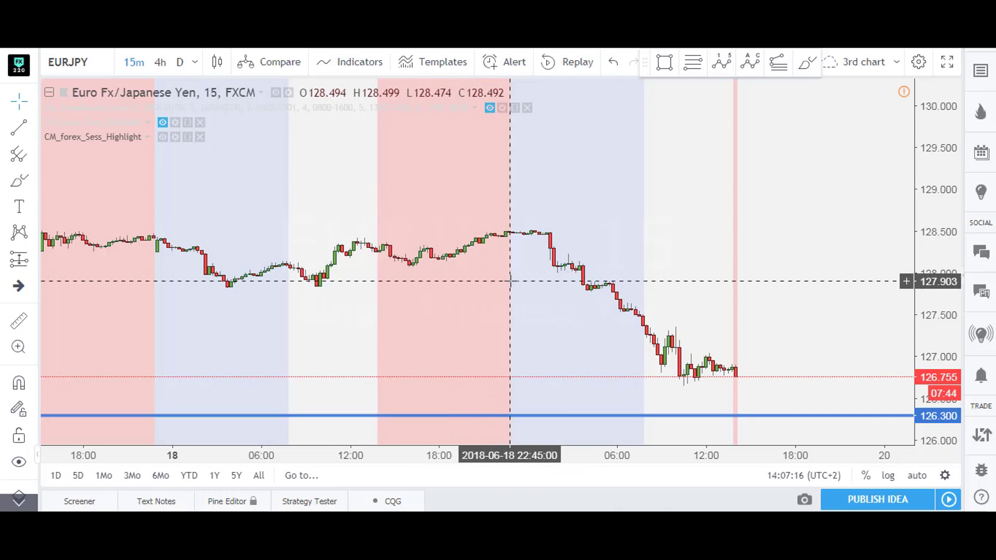
Return to the TradingView charts and examine the session bands on the 15-minute EURUSD chart
drag(509, 285, 502, 282)
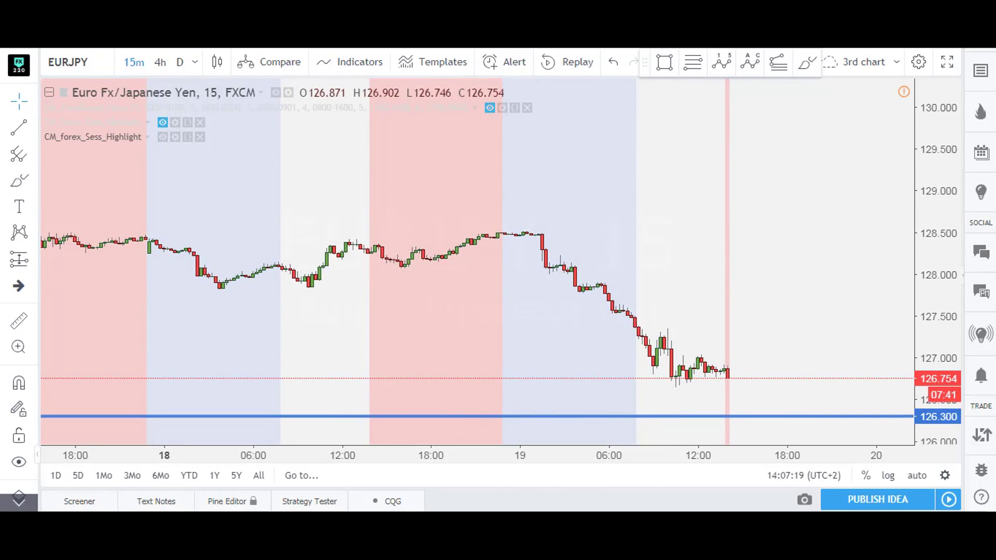
key(ctrl+Tab)
scroll(466, 295, down, 2)
drag(432, 279, 468, 281)
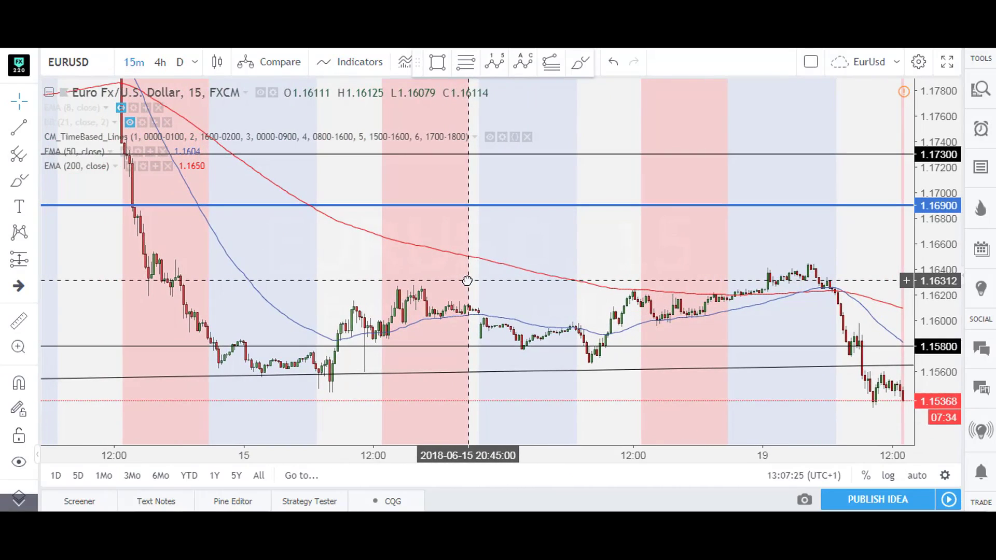
drag(578, 269, 512, 244)
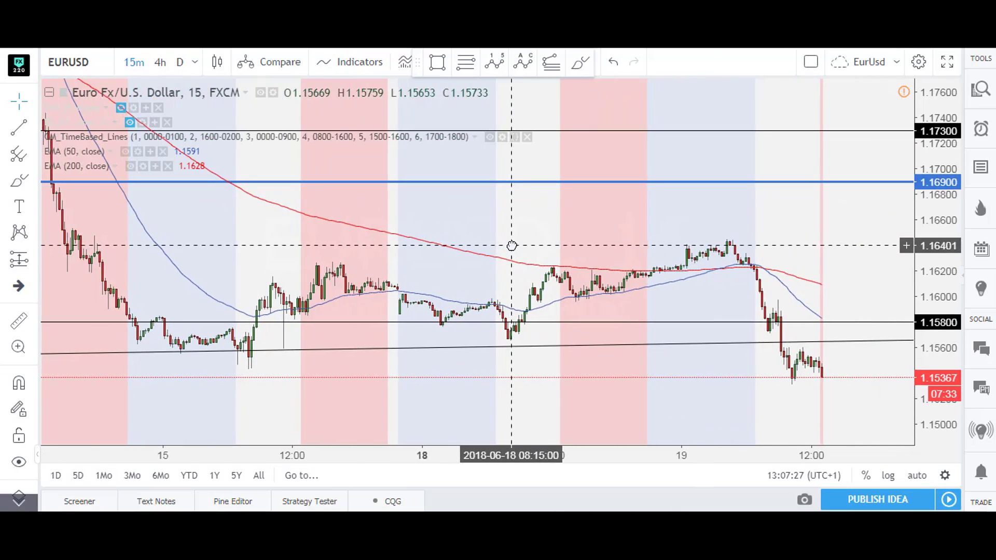
Go back to the EURJPY chart and compare its red and blue session bands over the last trading days
key(ctrl+Tab)
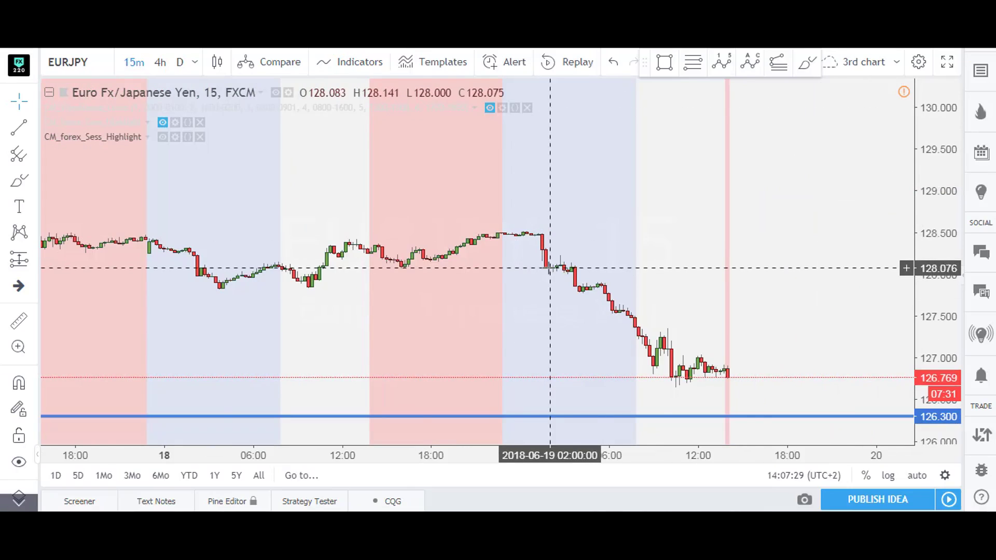
scroll(575, 275, down, 2)
drag(593, 282, 515, 280)
drag(602, 263, 562, 241)
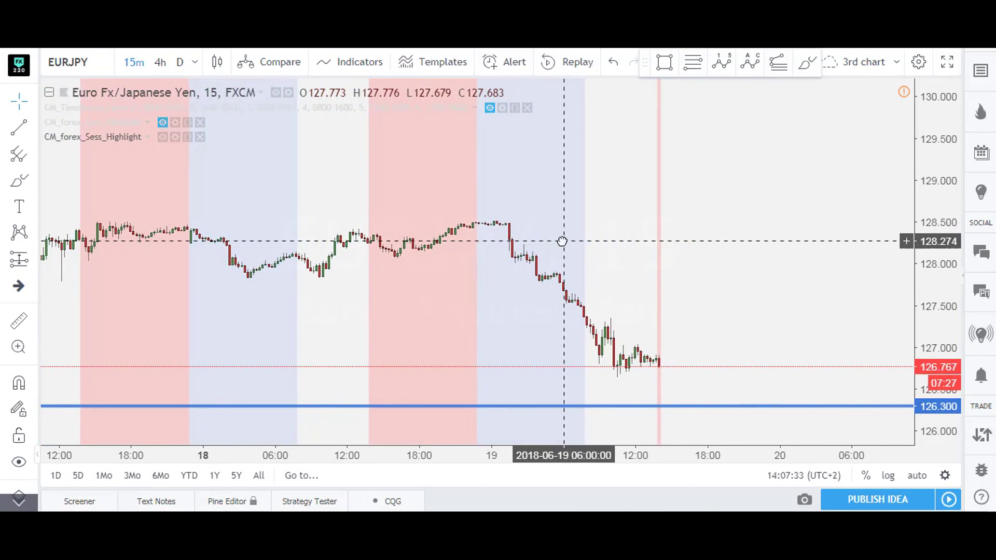